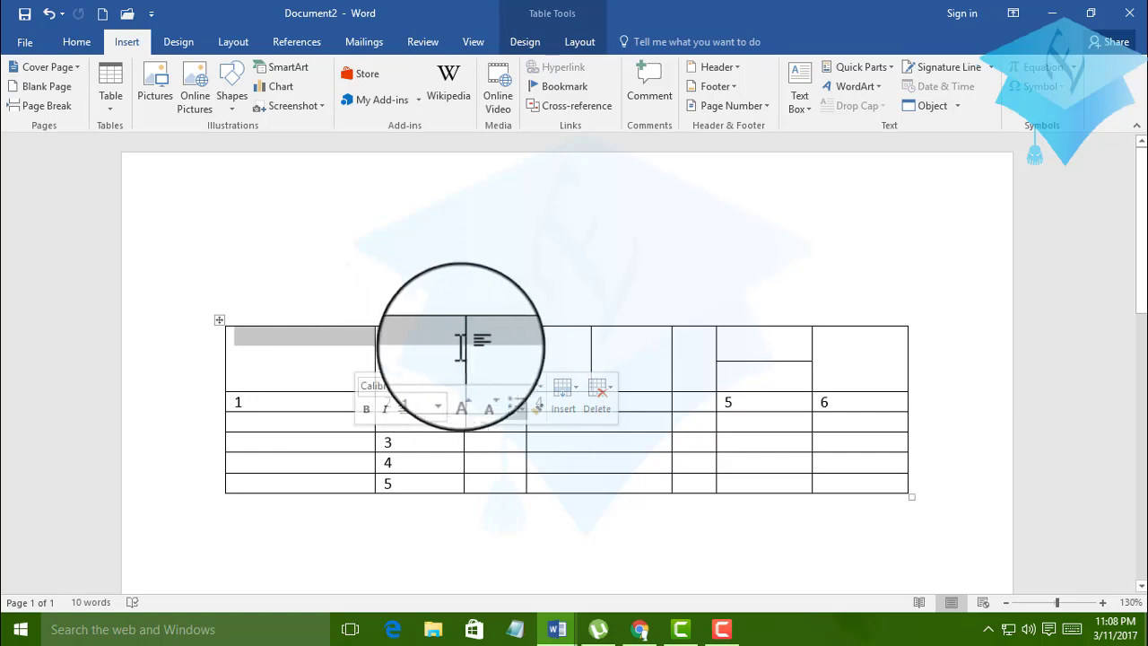
Enter 1 in the second cell of the table's top row and merge the row's first three cells.
{"action": "type", "text": "1"}
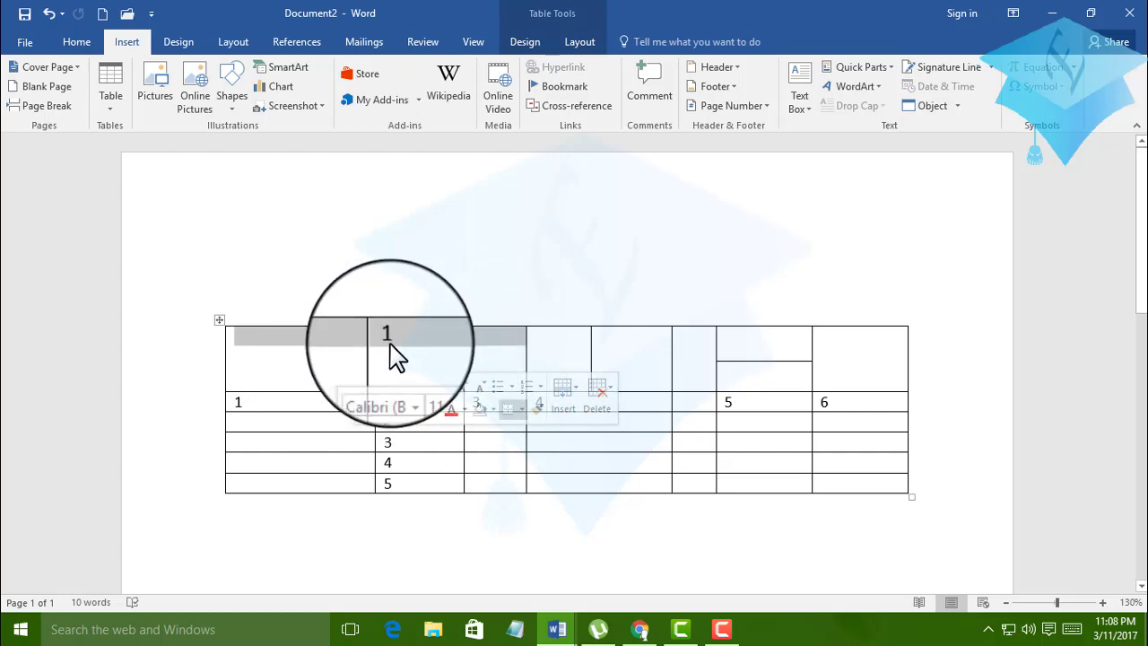
{"action": "right_click", "coordinate": [401, 352]}
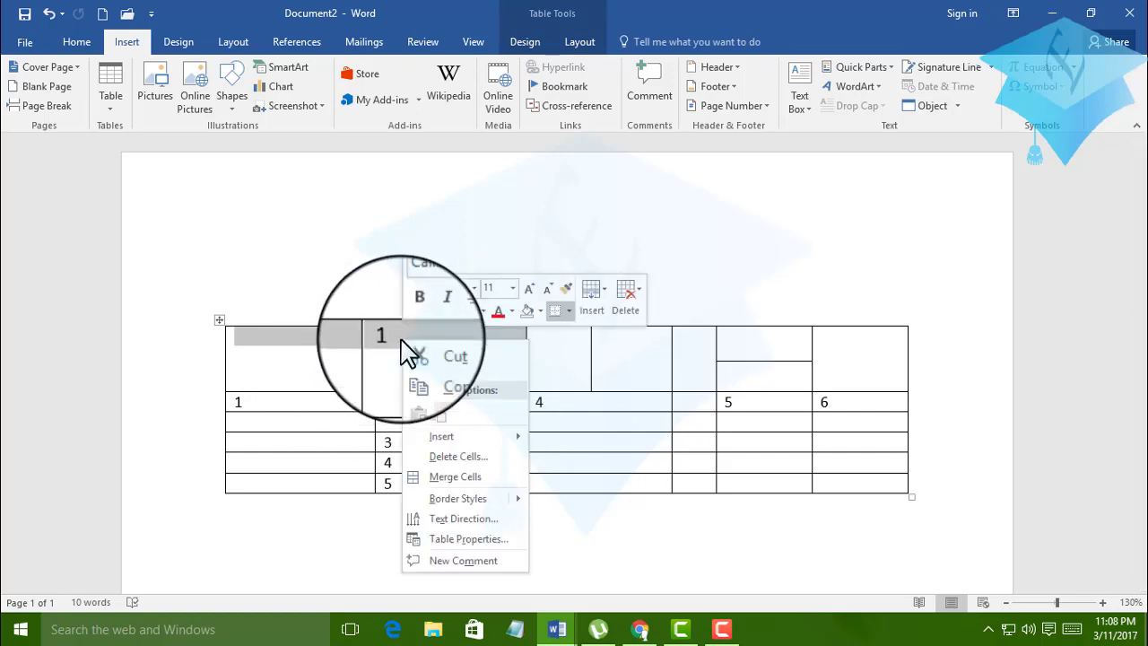
{"action": "left_click", "coordinate": [448, 478]}
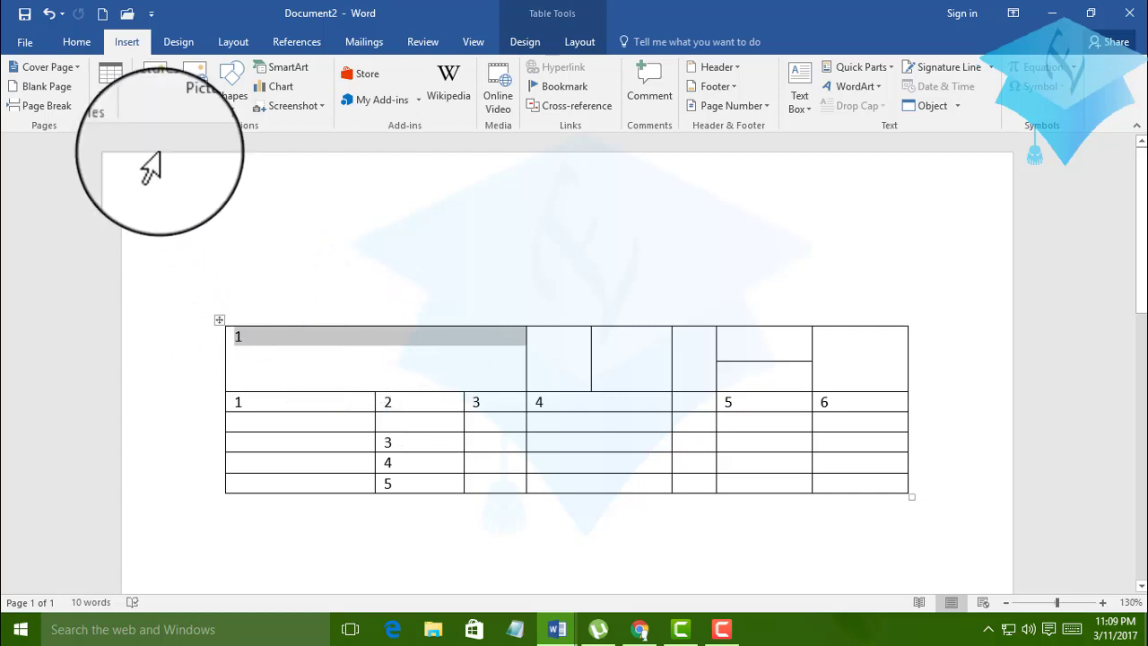
Insert an embedded Excel spreadsheet into the document, placed outside the existing table.
{"action": "left_click", "coordinate": [77, 47]}
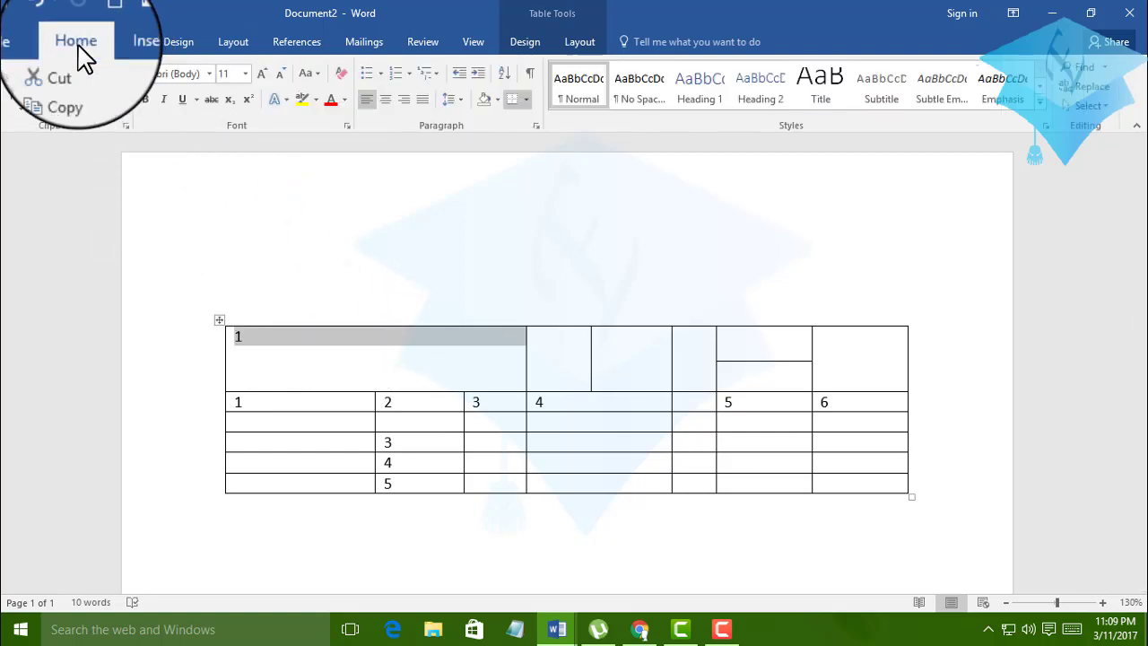
{"action": "left_click", "coordinate": [121, 43]}
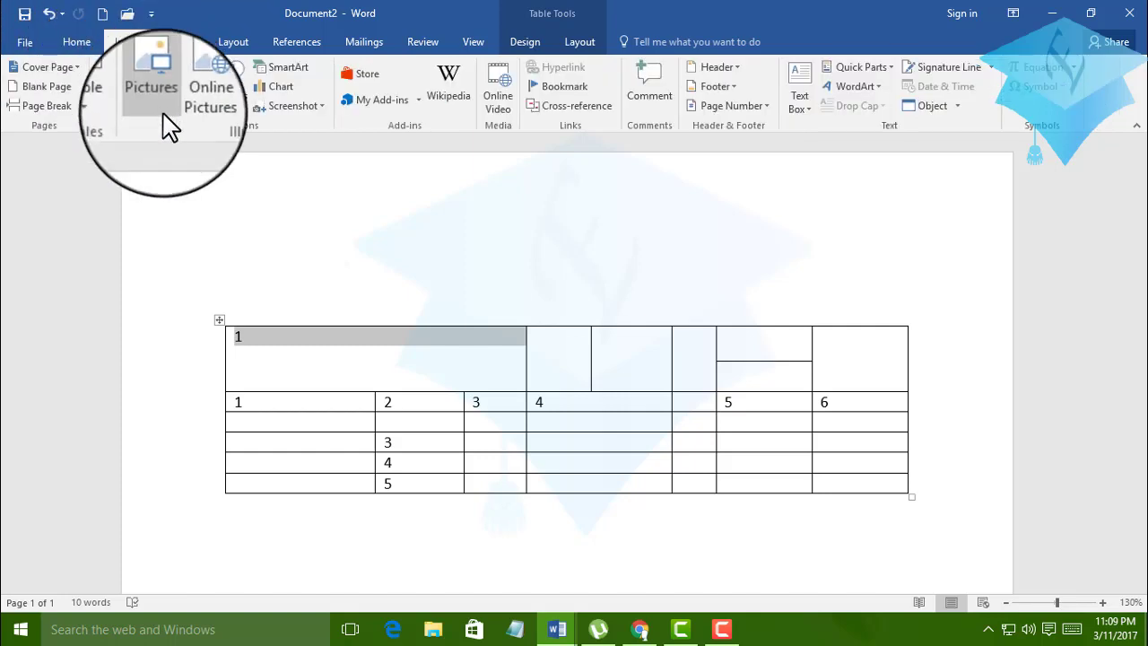
{"action": "left_click", "coordinate": [109, 108]}
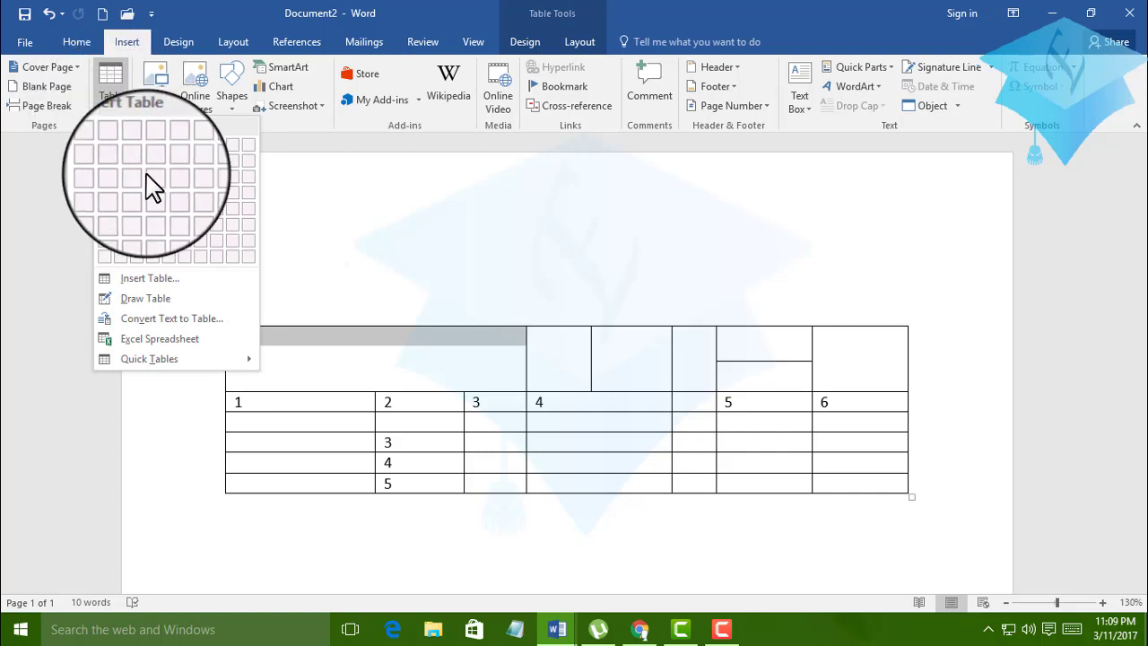
{"action": "left_click", "coordinate": [428, 341]}
{"action": "type", "text": "1"}
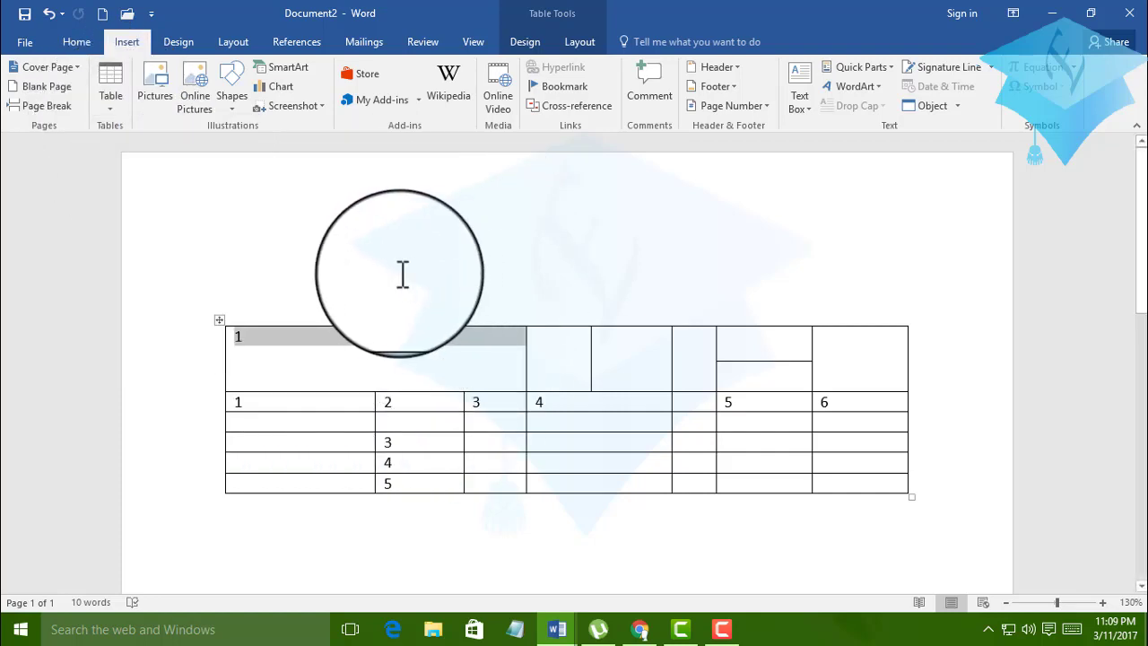
{"action": "left_click", "coordinate": [300, 255]}
{"action": "left_click", "coordinate": [108, 96]}
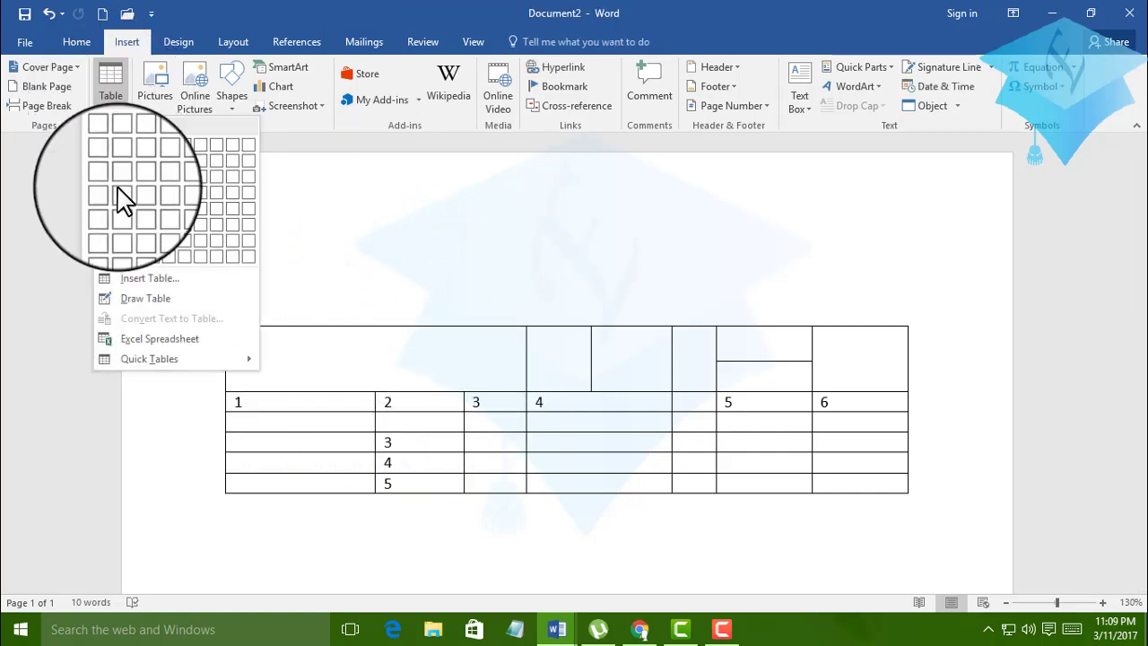
{"action": "left_click", "coordinate": [167, 341]}
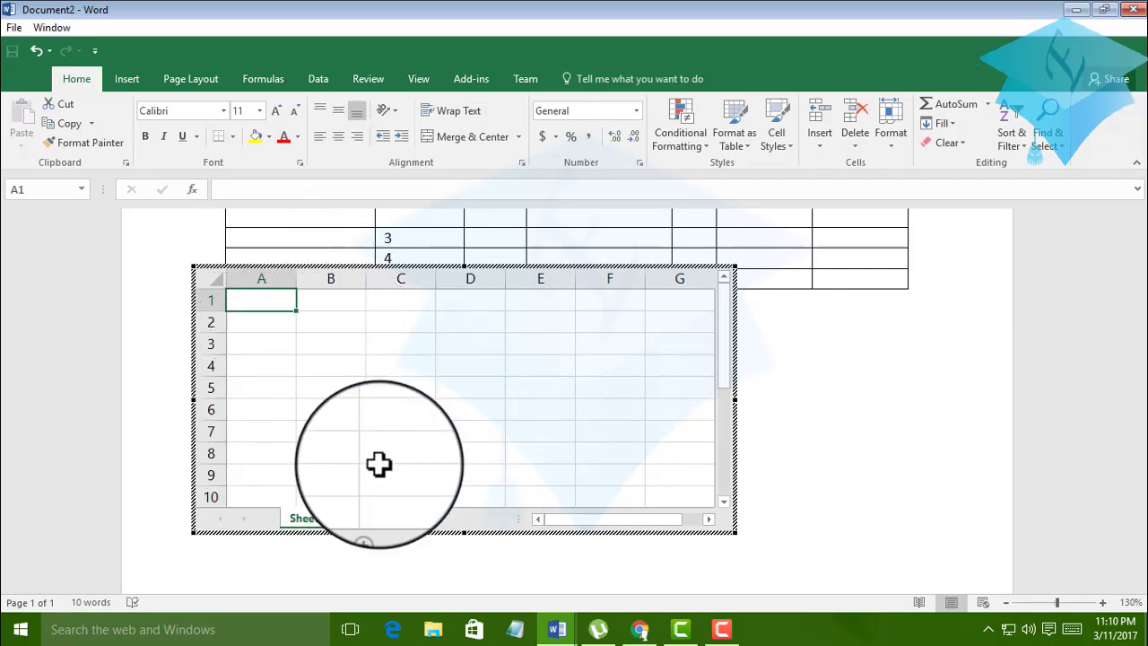
Select all cells of the embedded spreadsheet and widen its frame to show columns A through I.
{"action": "left_click", "coordinate": [207, 276]}
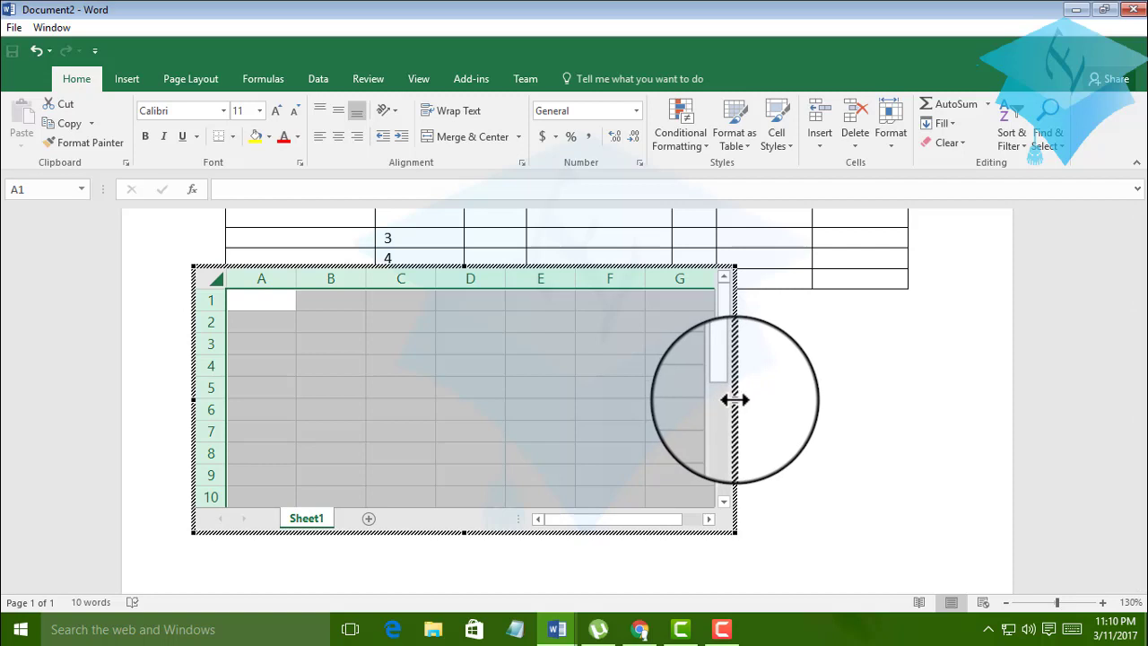
{"action": "left_click_drag", "start_coordinate": [732, 399], "coordinate": [884, 405]}
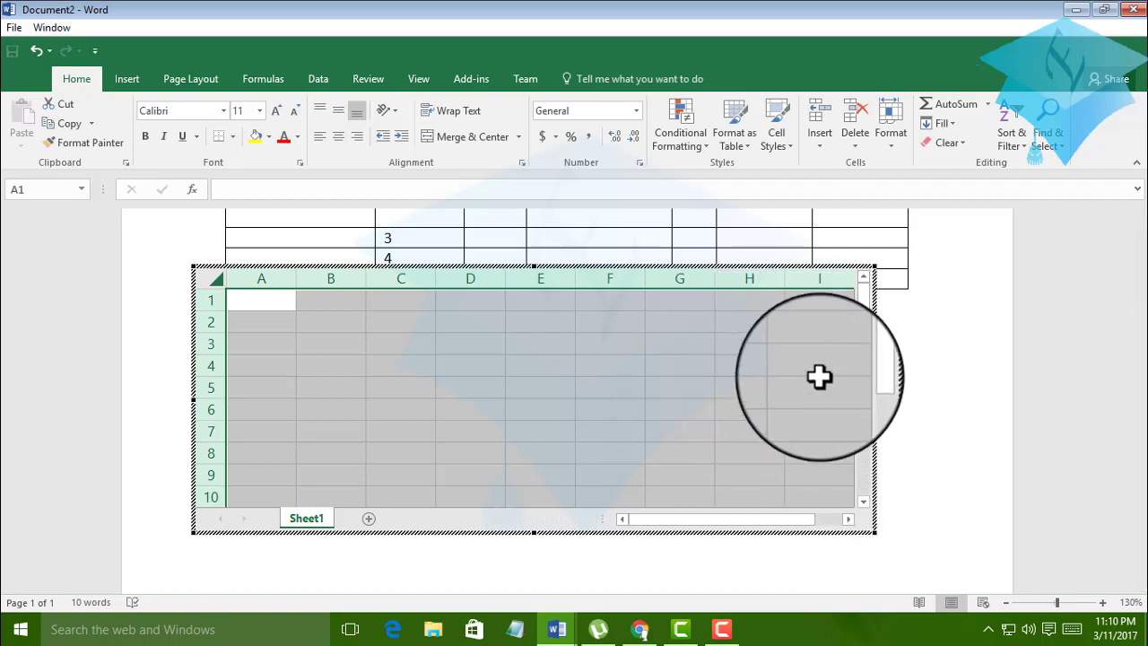
{"action": "left_click", "coordinate": [254, 339]}
{"action": "left_click", "coordinate": [256, 368]}
{"action": "left_click", "coordinate": [258, 388]}
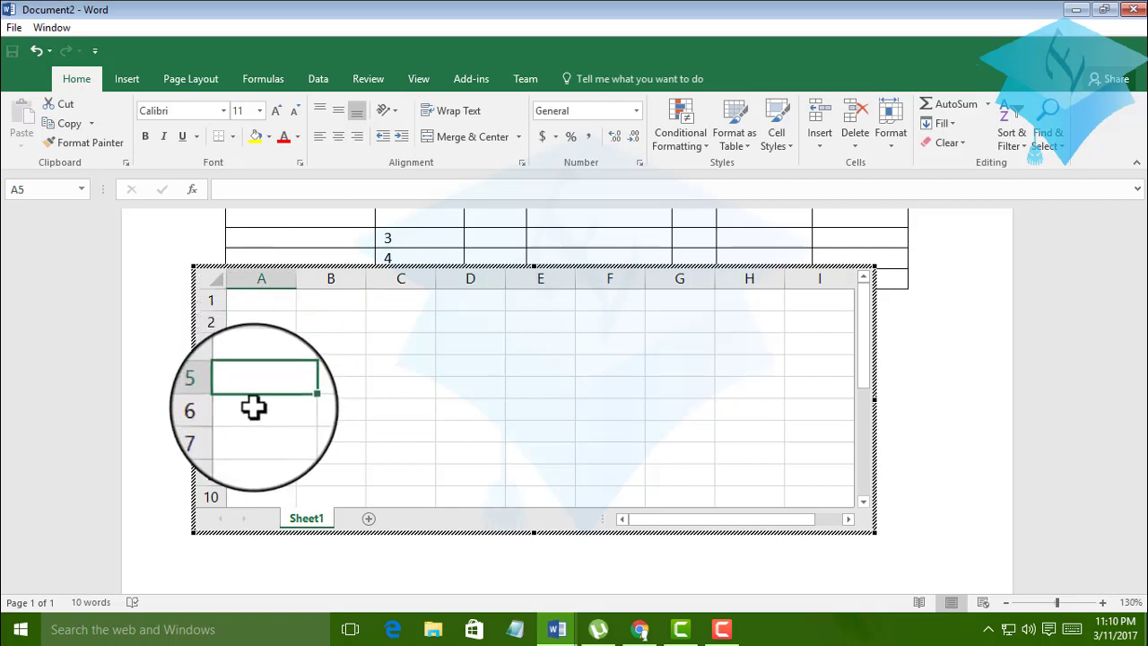
{"action": "left_click", "coordinate": [257, 409]}
{"action": "left_click", "coordinate": [256, 431]}
{"action": "left_click", "coordinate": [256, 453]}
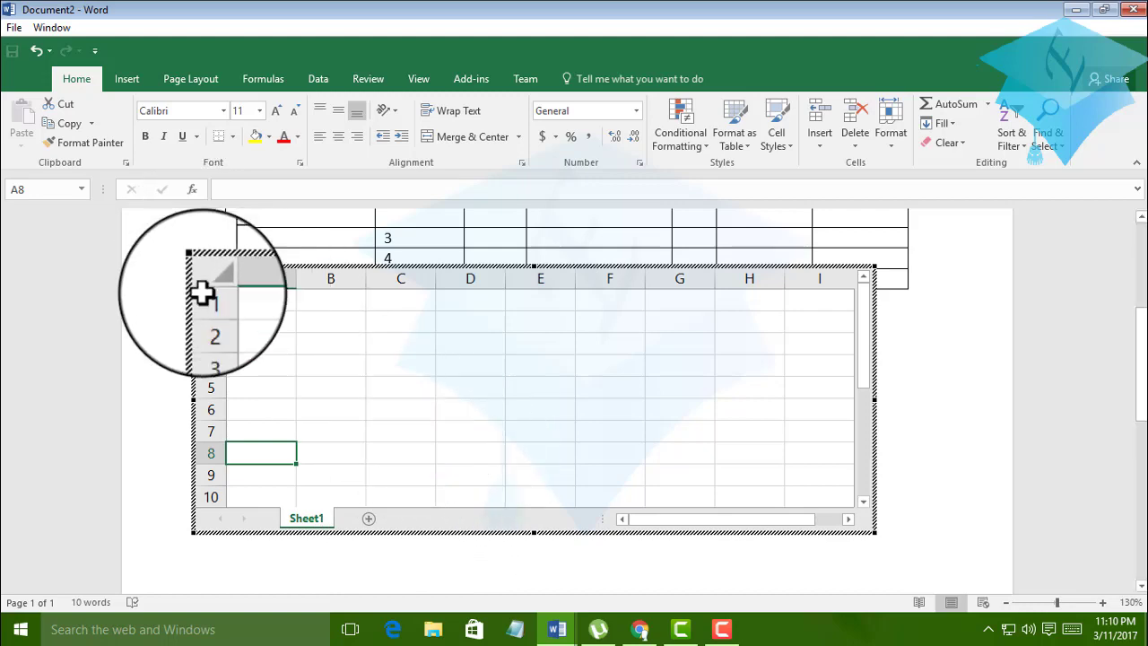
Leave spreadsheet editing and add a new blank line below the embedded sheet.
{"action": "scroll", "coordinate": [807, 466], "scroll_direction": "down", "scroll_amount": 2}
{"action": "scroll", "coordinate": [931, 497], "scroll_direction": "down", "scroll_amount": 3}
{"action": "left_click", "coordinate": [931, 498]}
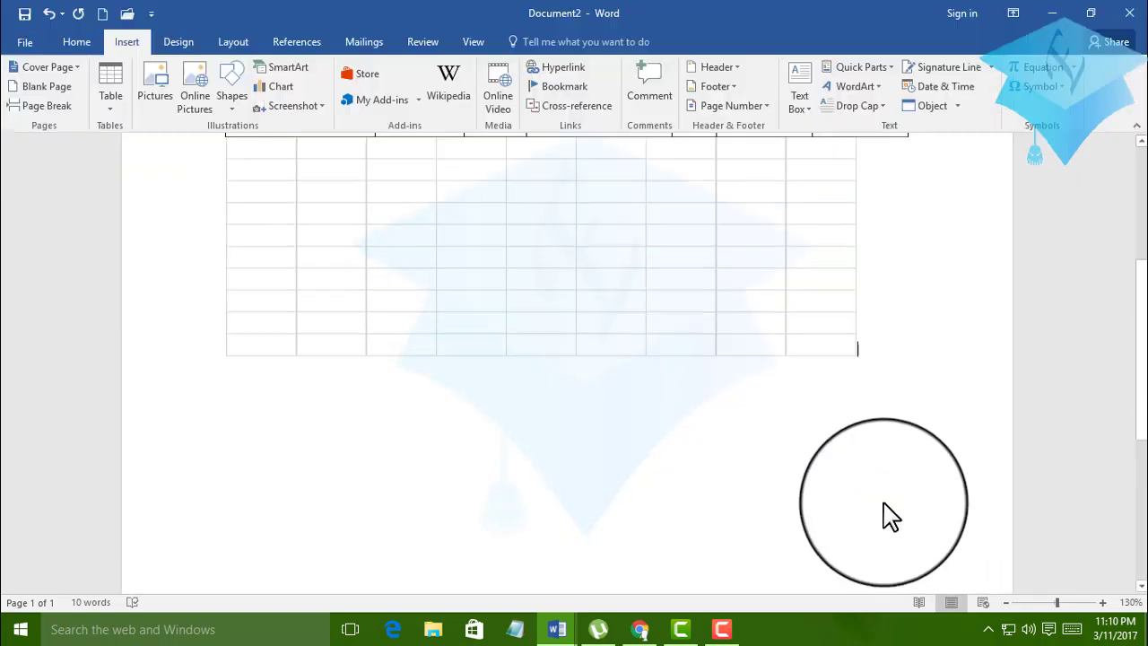
{"action": "key", "text": "Return"}
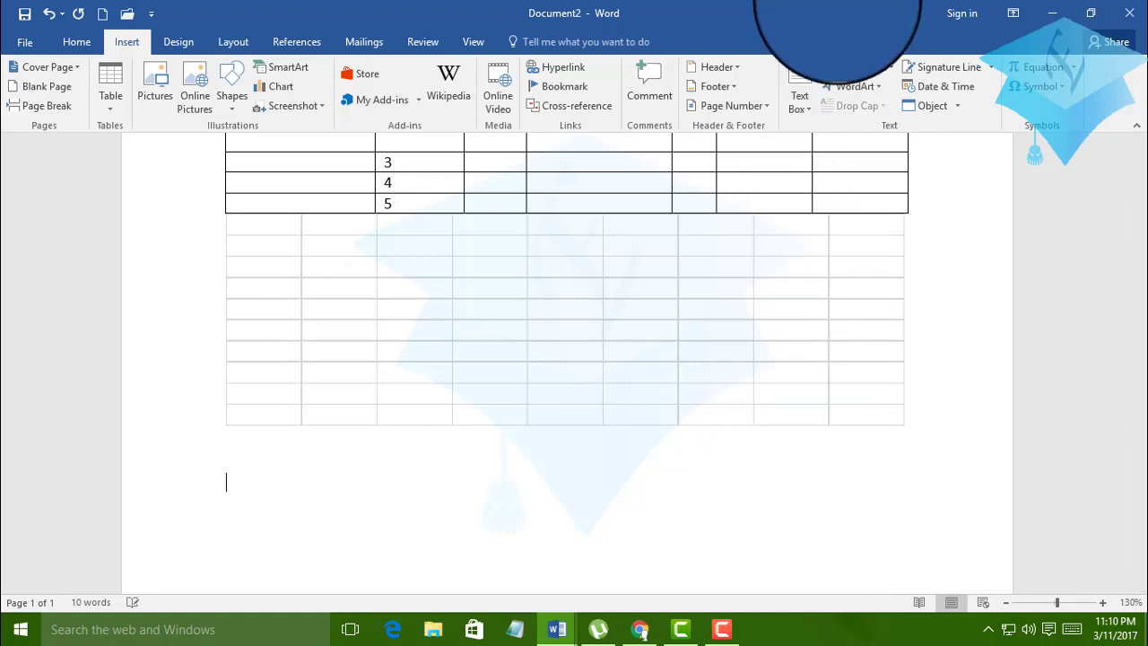
Browse the built-in Quick Tables and insert With Subheads 2 on the blank line below the spreadsheet.
{"action": "left_click", "coordinate": [110, 103]}
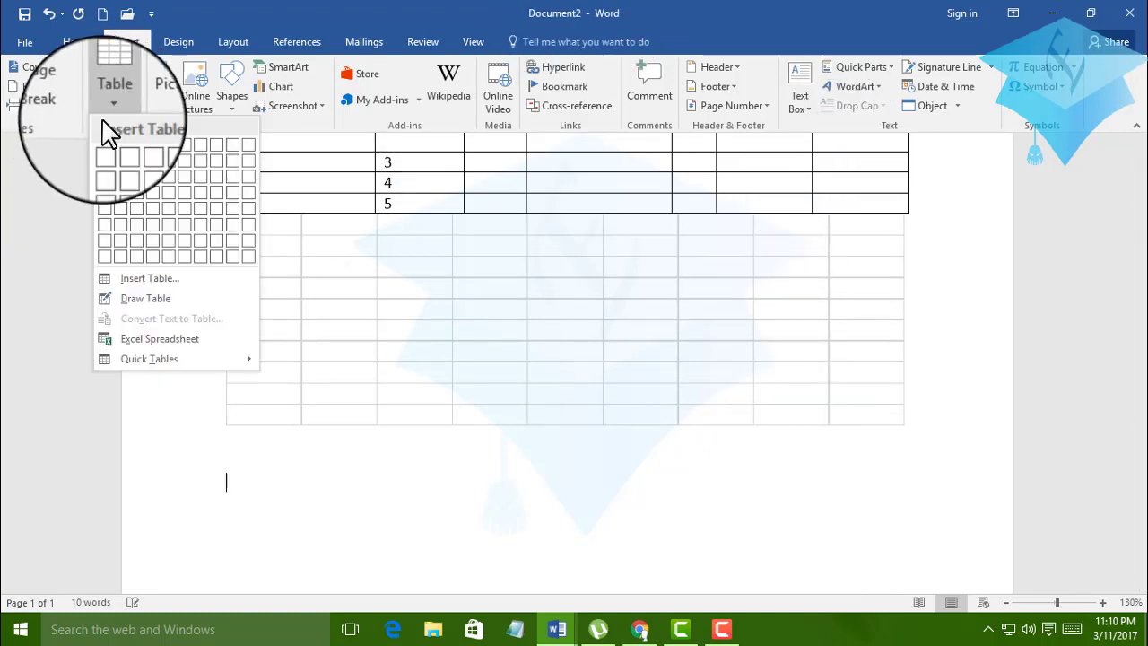
{"action": "mouse_move", "coordinate": [199, 361]}
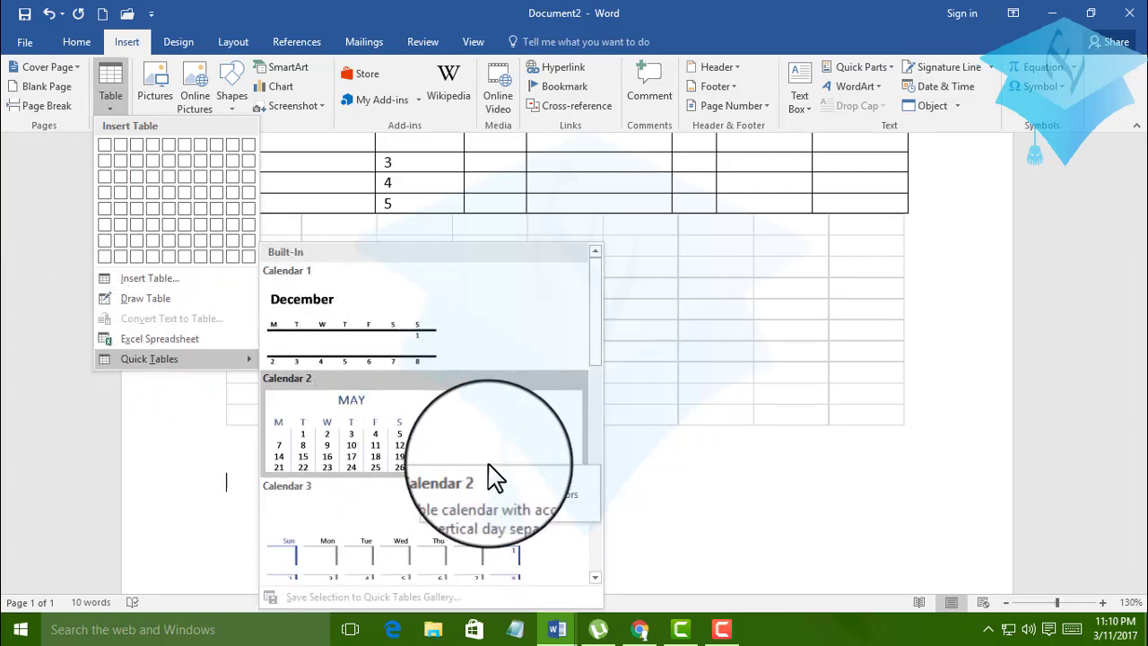
{"action": "scroll", "coordinate": [493, 475], "scroll_direction": "down", "scroll_amount": 6}
{"action": "scroll", "coordinate": [461, 475], "scroll_direction": "up", "scroll_amount": 3}
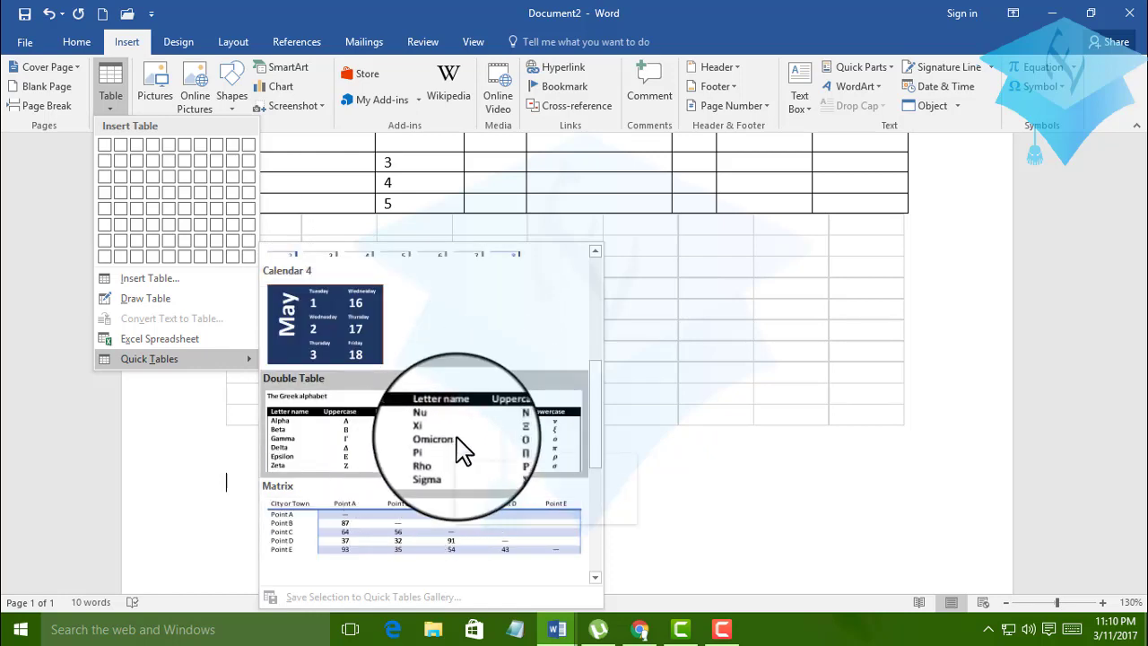
{"action": "scroll", "coordinate": [450, 459], "scroll_direction": "down", "scroll_amount": 3}
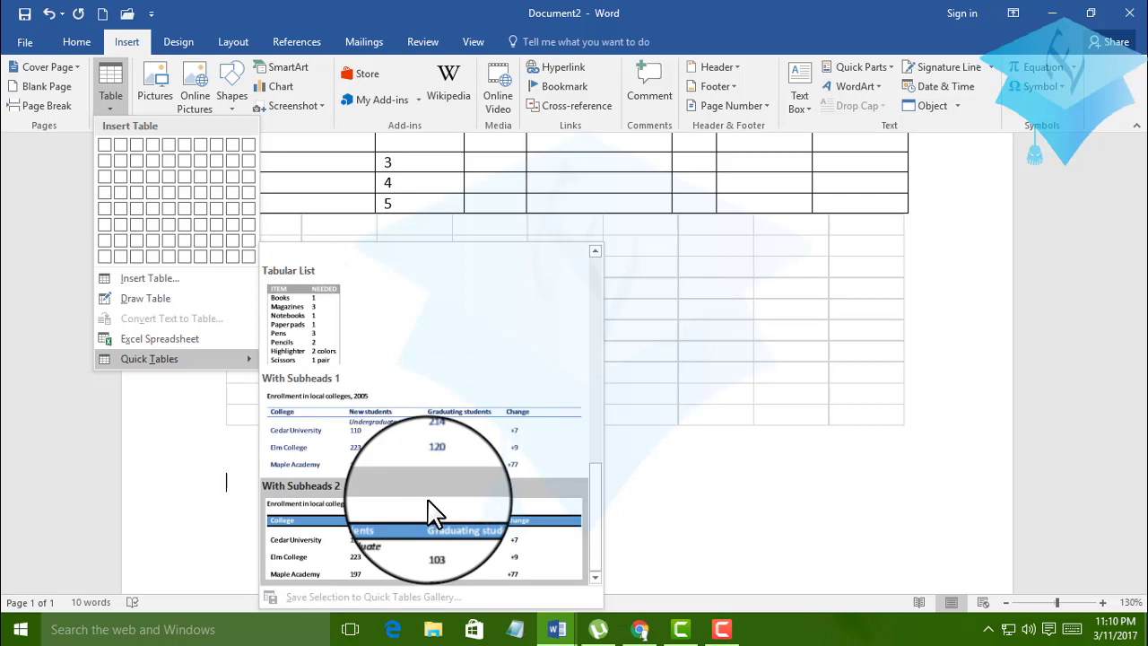
{"action": "scroll", "coordinate": [406, 518], "scroll_direction": "up", "scroll_amount": 3}
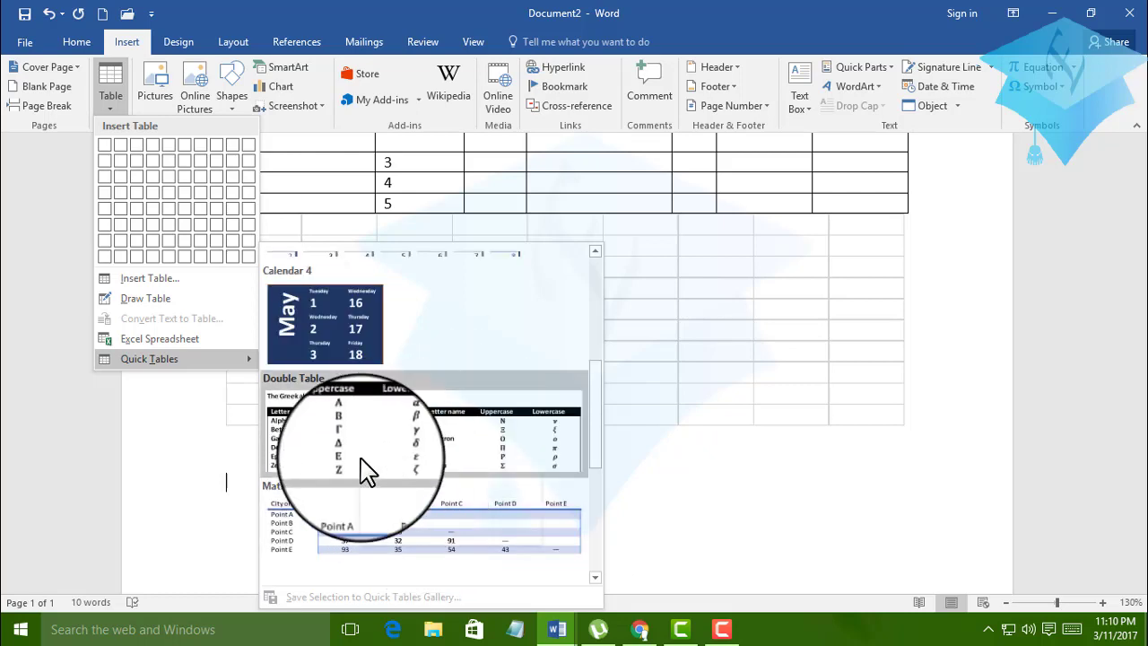
{"action": "scroll", "coordinate": [371, 470], "scroll_direction": "up", "scroll_amount": 4}
{"action": "scroll", "coordinate": [408, 476], "scroll_direction": "down", "scroll_amount": 6}
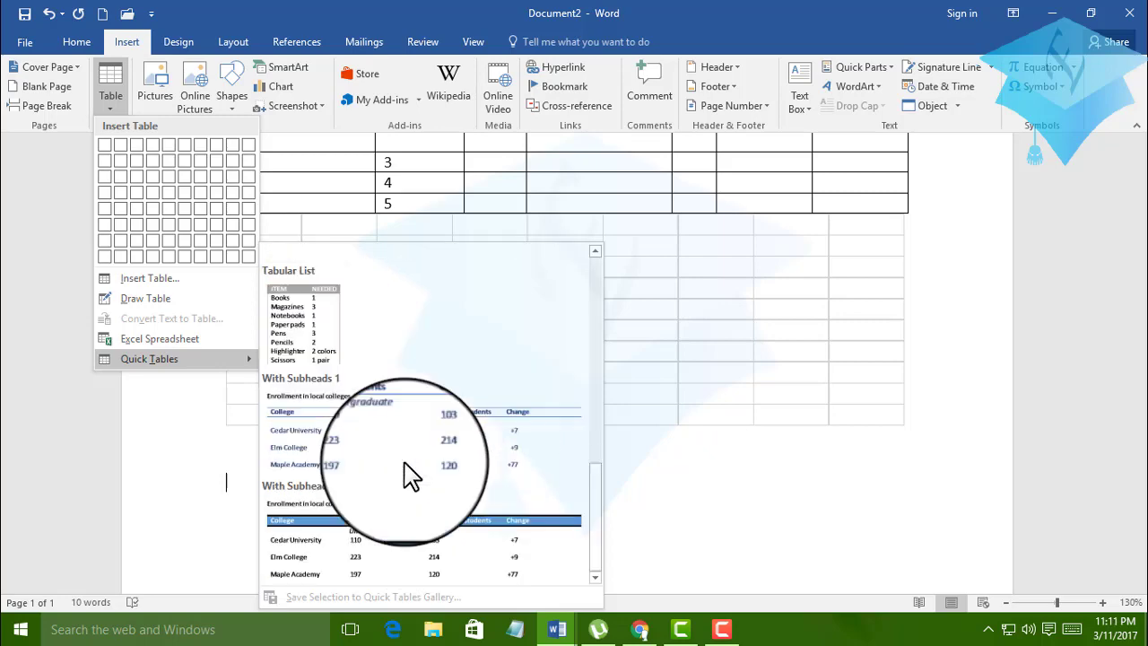
{"action": "scroll", "coordinate": [406, 476], "scroll_direction": "up", "scroll_amount": 3}
{"action": "scroll", "coordinate": [403, 475], "scroll_direction": "up", "scroll_amount": 3}
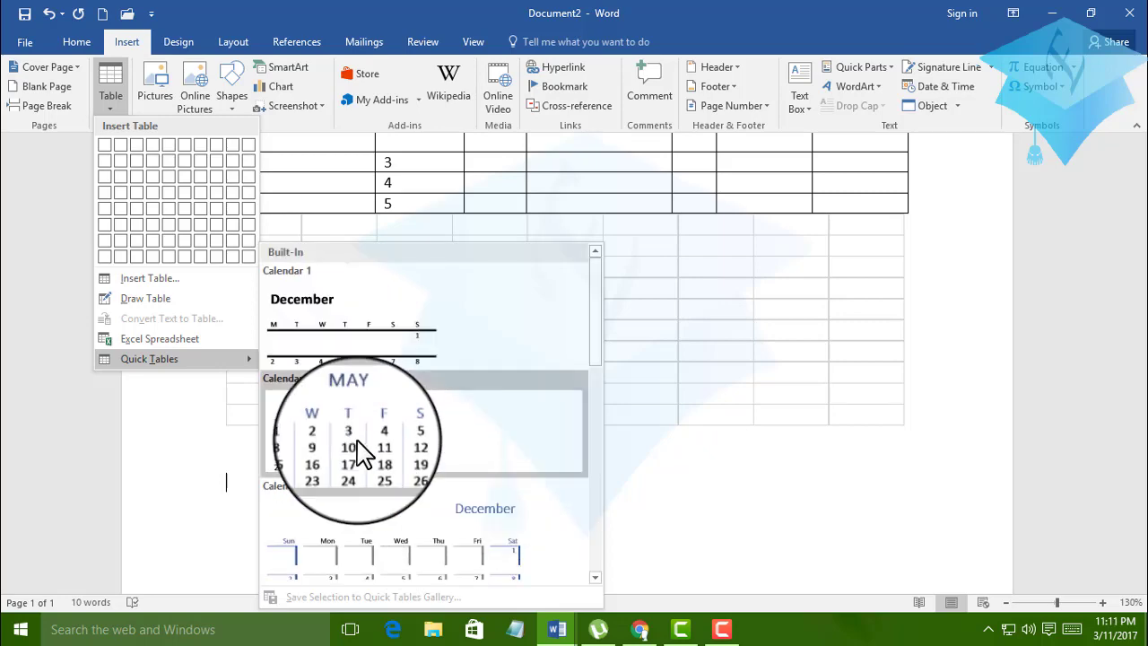
{"action": "scroll", "coordinate": [368, 507], "scroll_direction": "down", "scroll_amount": 3}
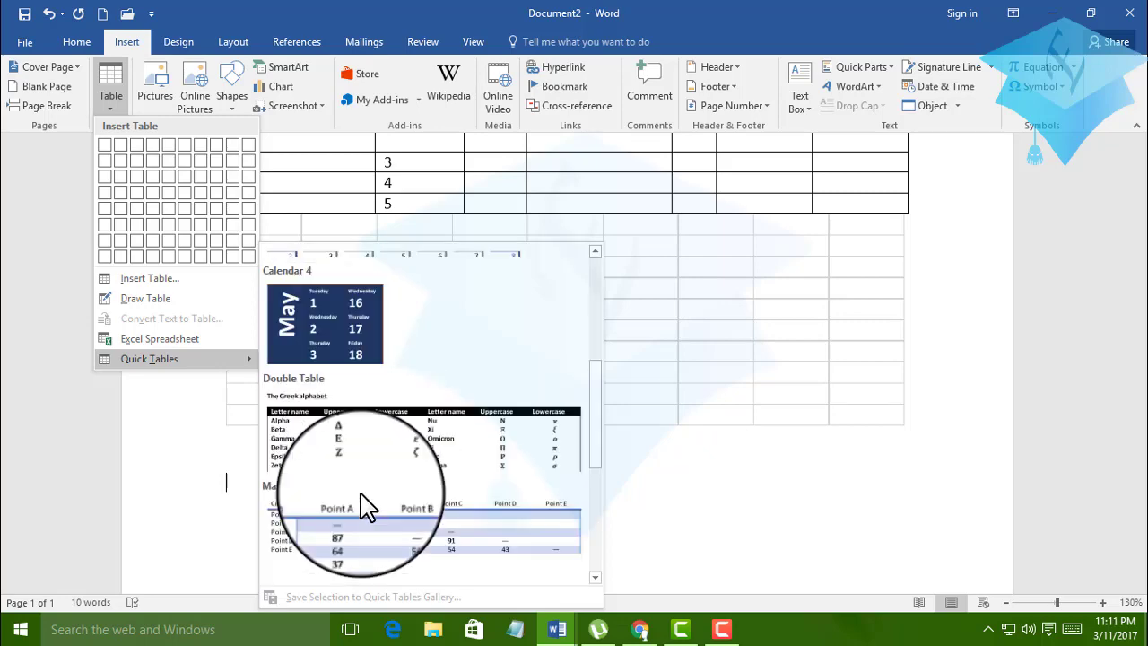
{"action": "scroll", "coordinate": [368, 506], "scroll_direction": "down", "scroll_amount": 3}
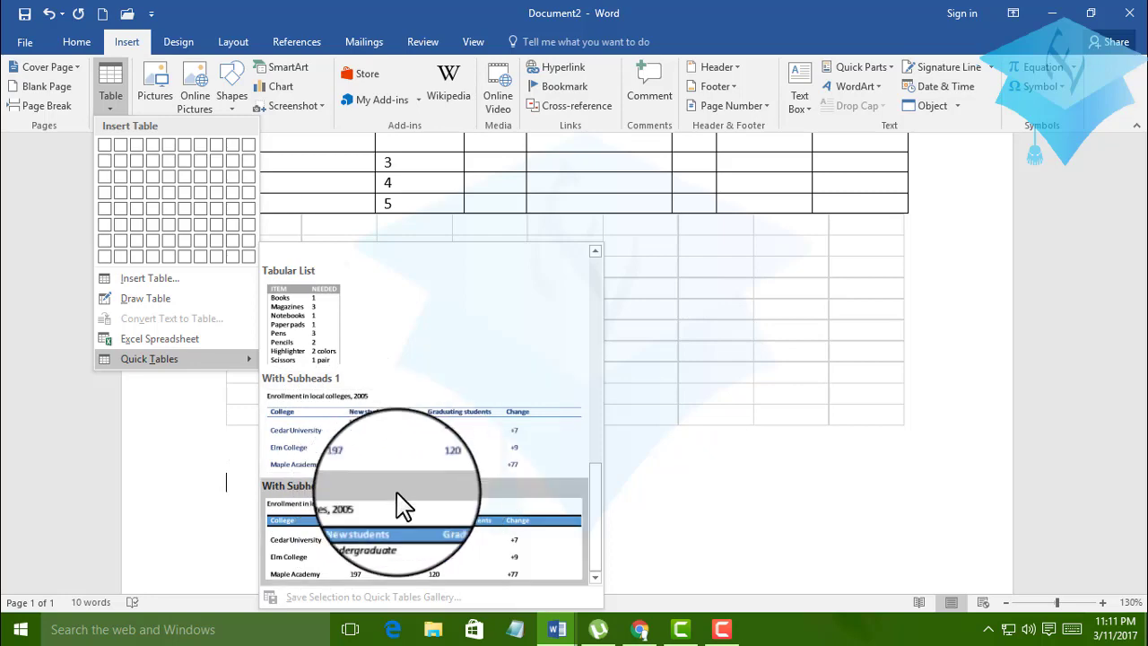
{"action": "left_click", "coordinate": [354, 565]}
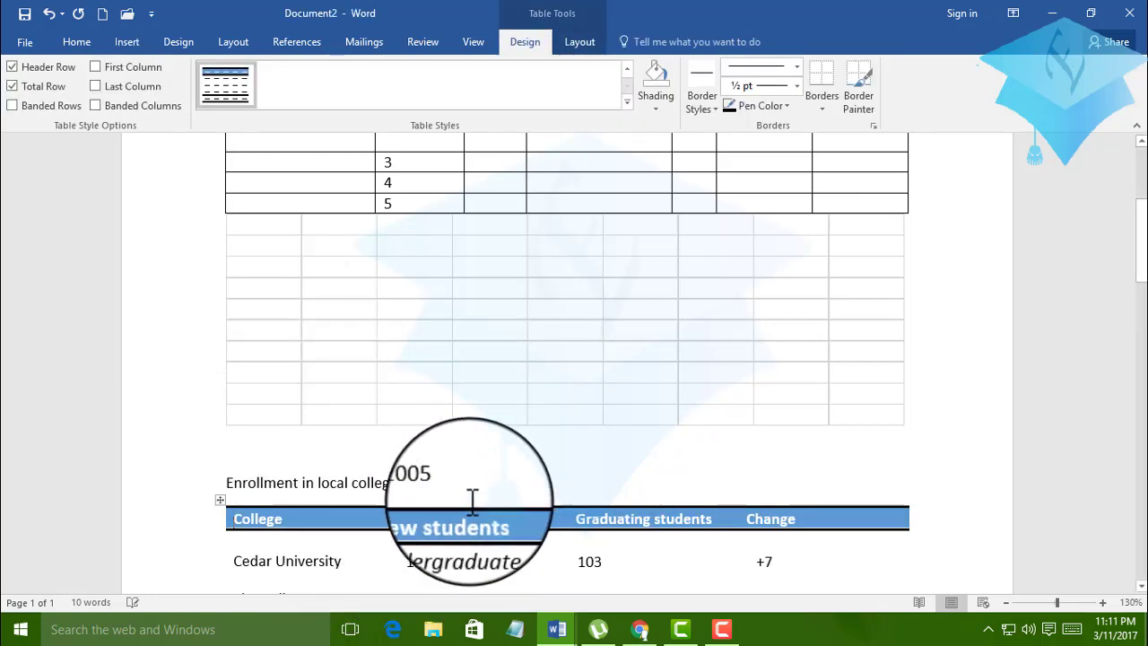
{"action": "scroll", "coordinate": [473, 494], "scroll_direction": "down", "scroll_amount": 5}
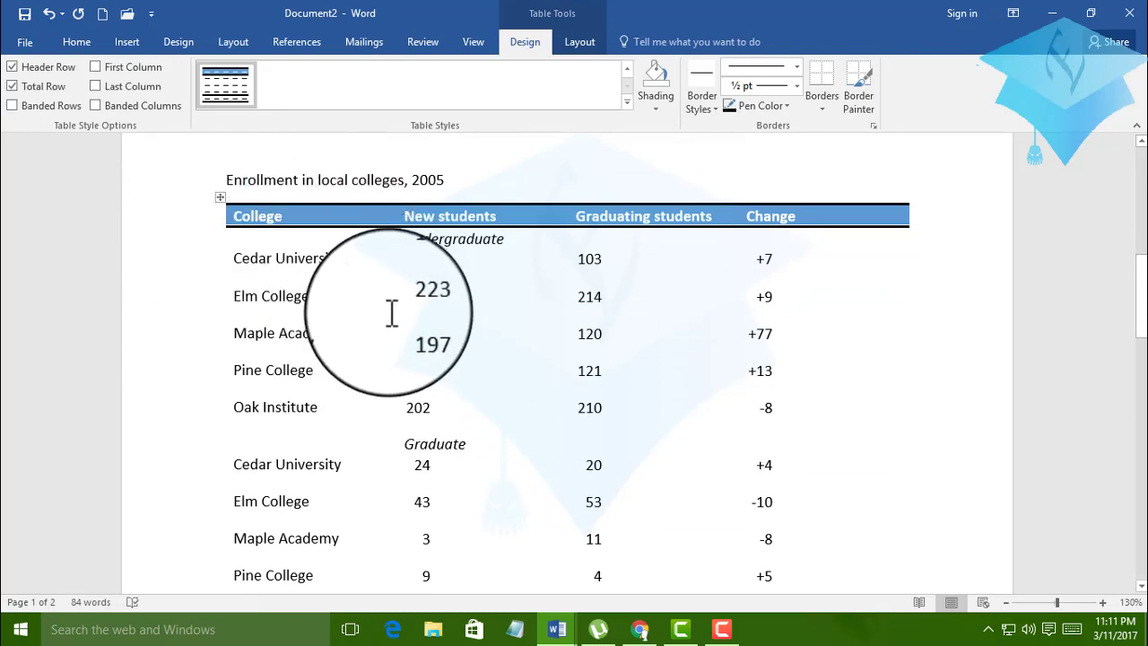
{"action": "scroll", "coordinate": [389, 315], "scroll_direction": "down", "scroll_amount": 1}
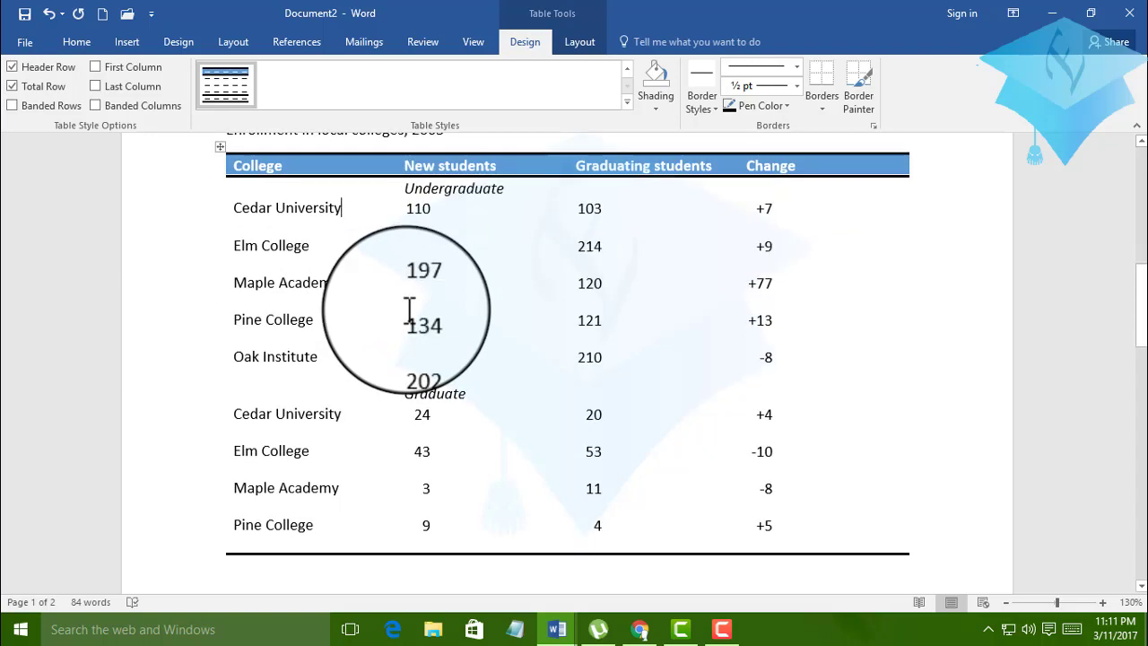